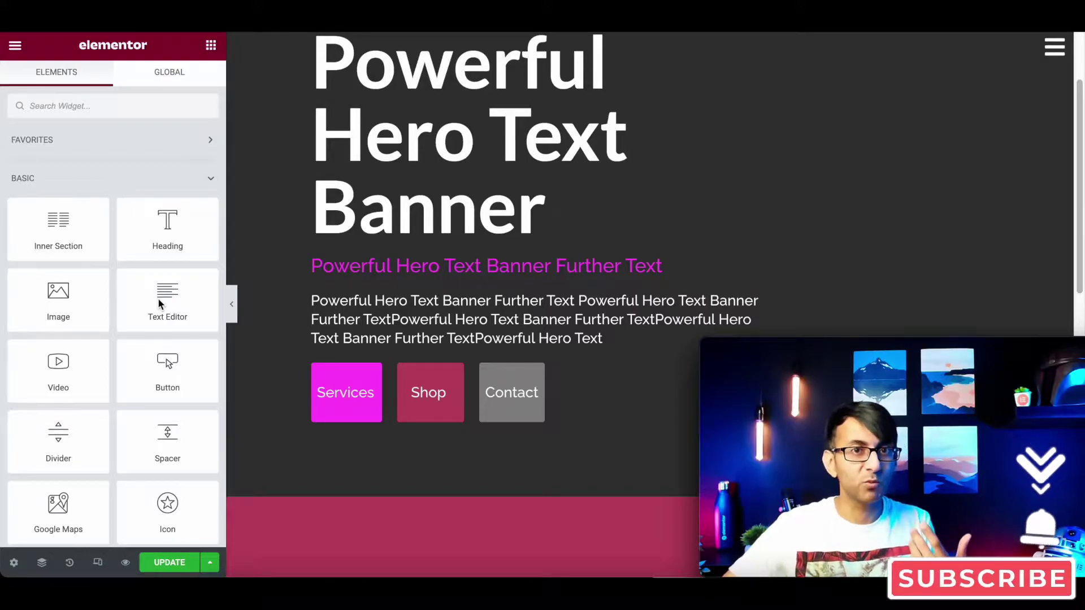
Search the widget list for 'utt' and drop a Button widget below the Powerful Hero Text Banner heading.
click(141, 108)
text(utt)
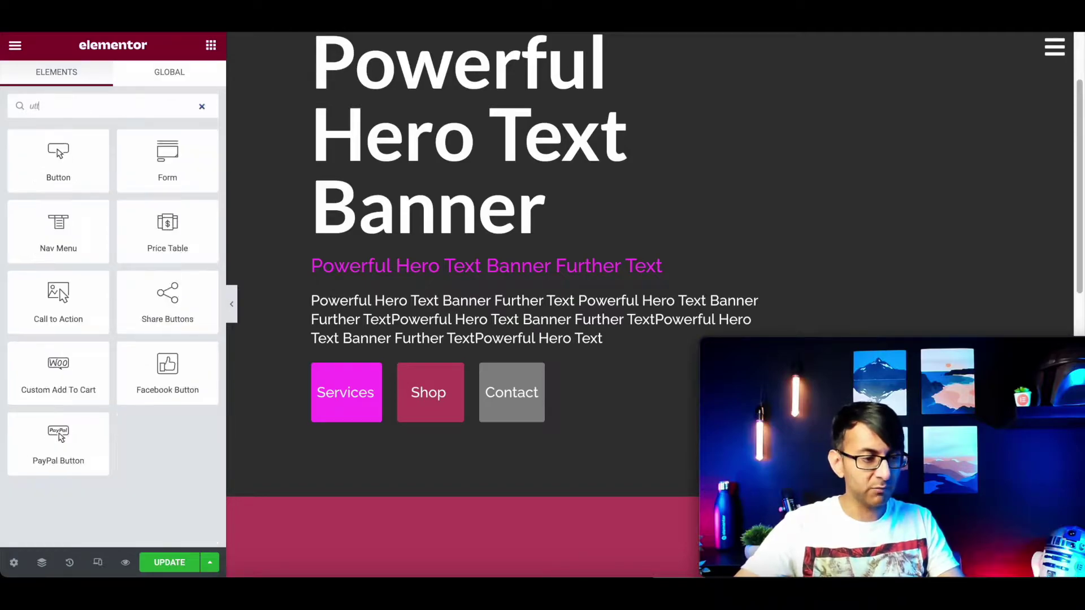
drag(68, 161, 499, 245)
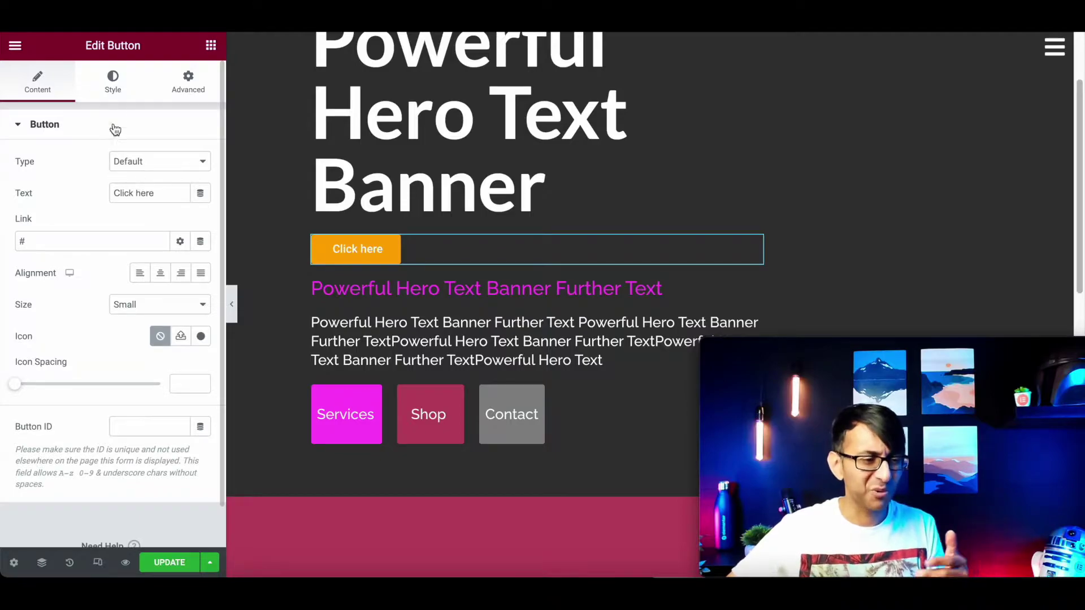
Fill the button background with the black global Text colour.
click(127, 92)
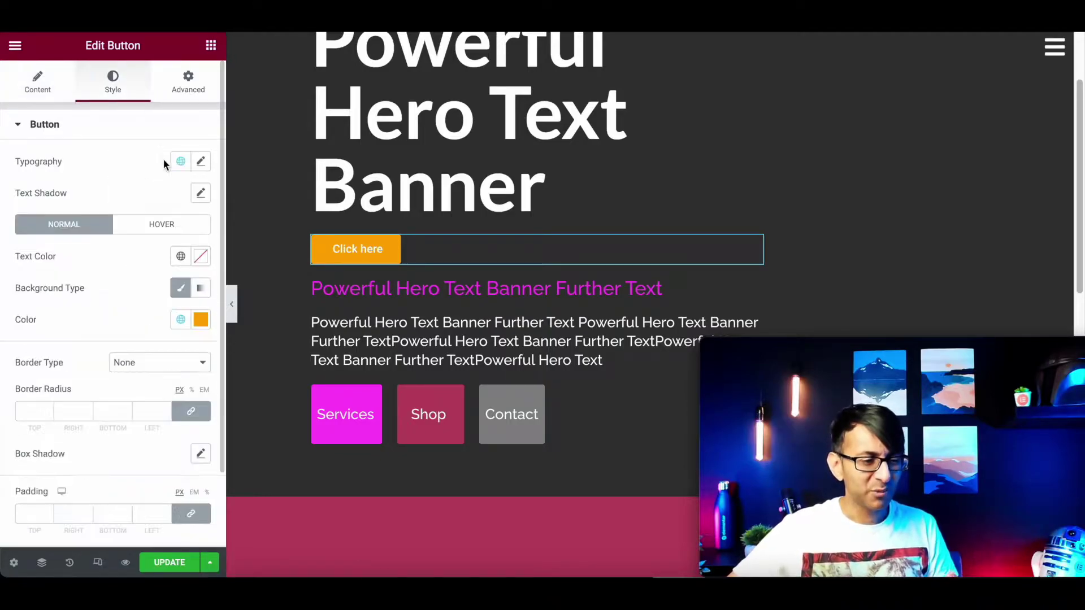
click(181, 321)
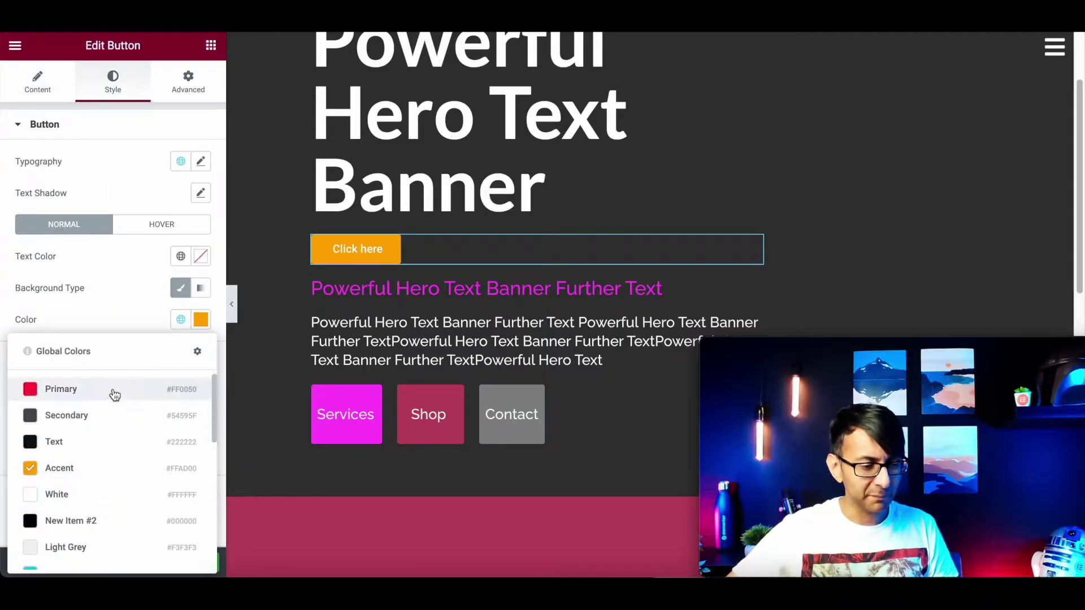
click(95, 442)
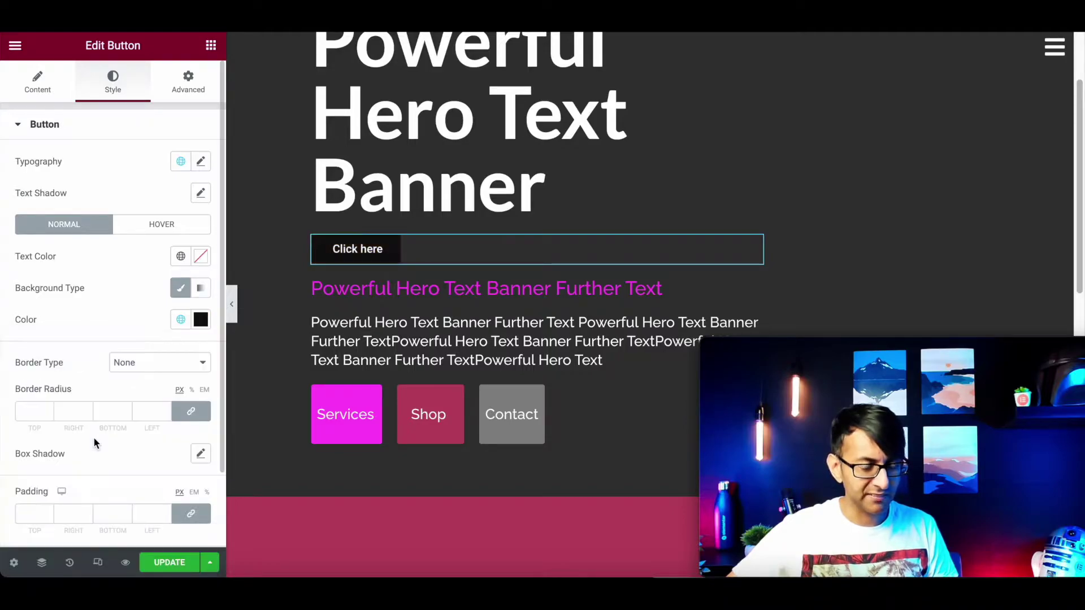
Give the button a solid 1px white border.
click(136, 378)
click(127, 390)
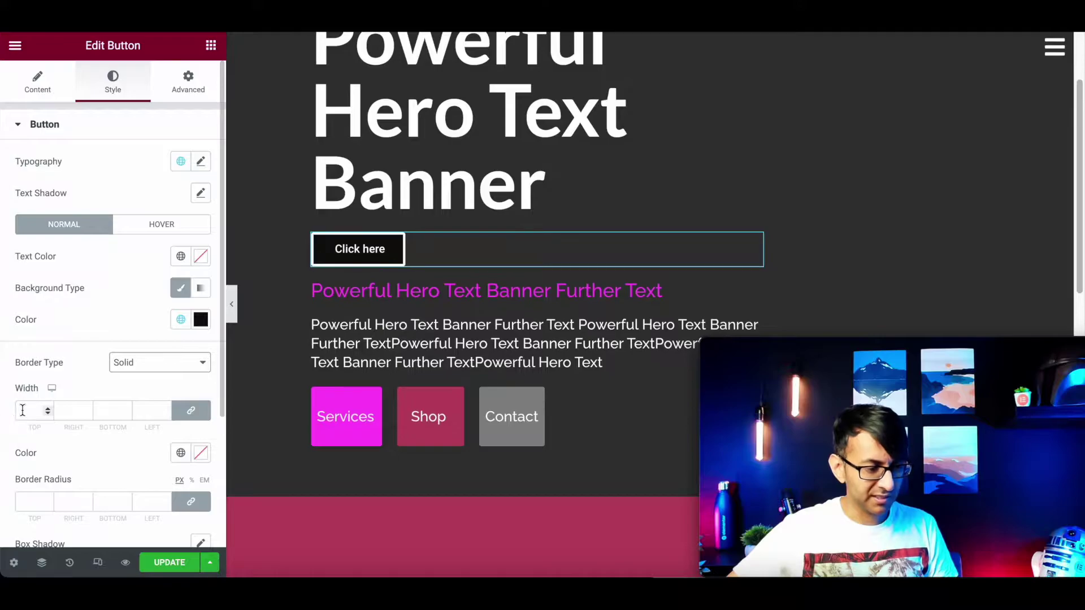
click(34, 411)
text(1)
click(180, 452)
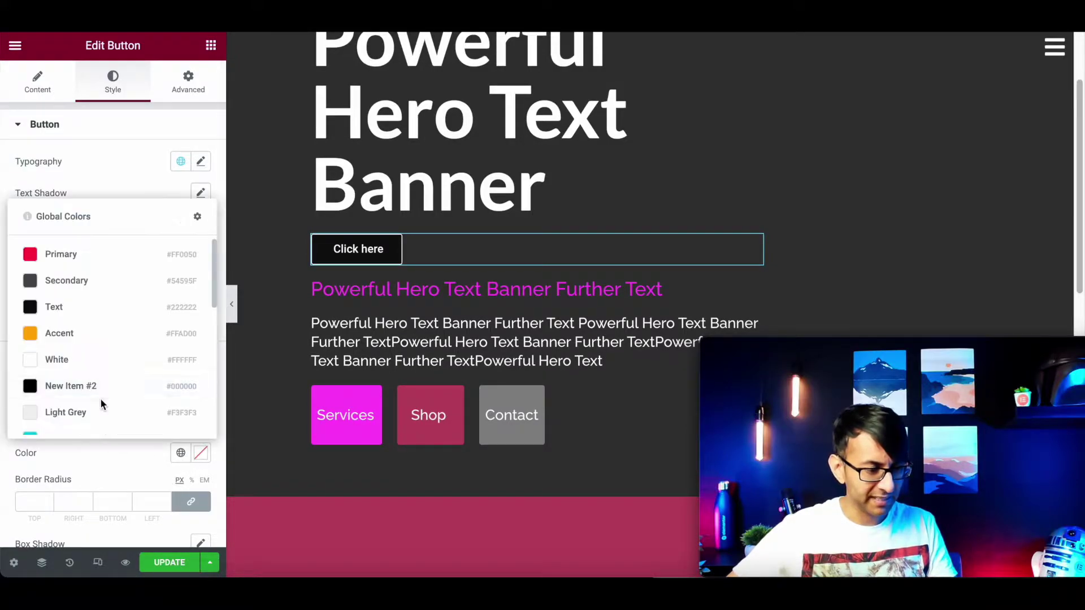
click(94, 361)
Round the button corners to a 25px border radius and collapse the editor panel.
click(34, 502)
text(25)
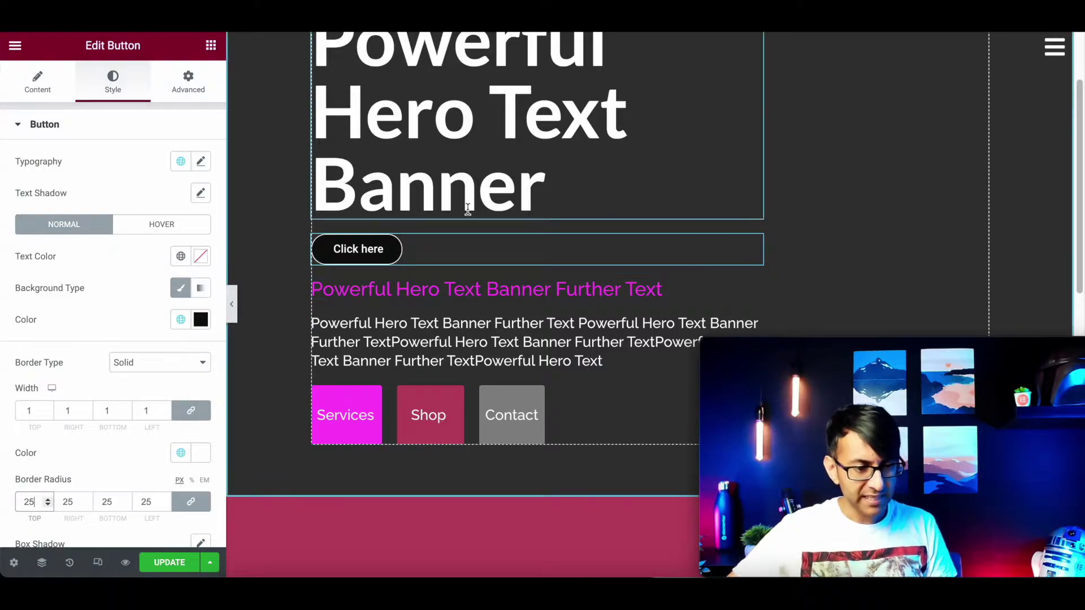
click(233, 305)
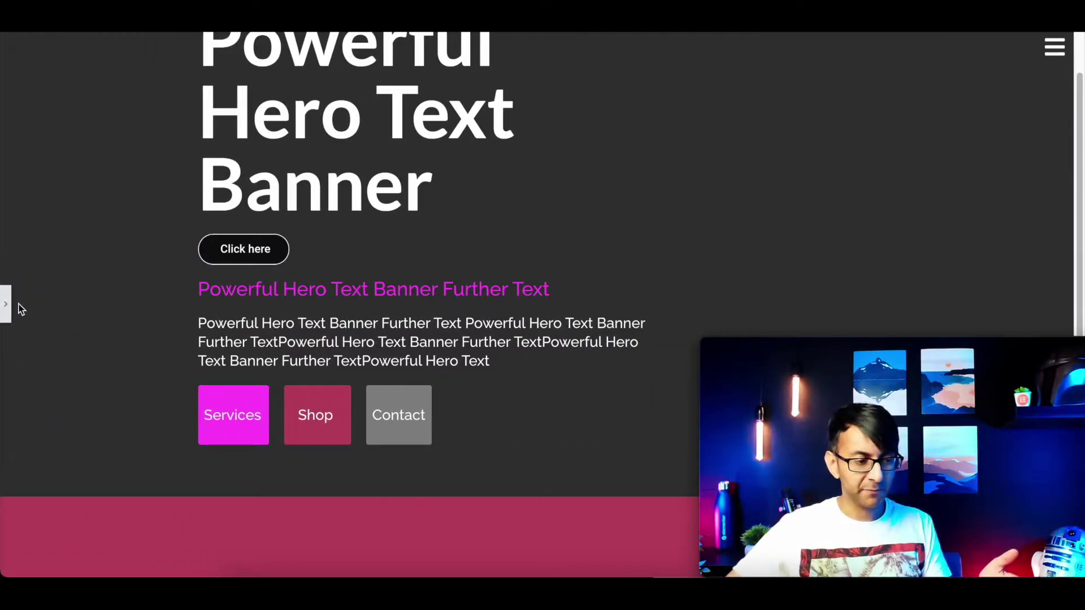
Expand the collapsed Elementor panel using the arrow on the left edge.
click(7, 308)
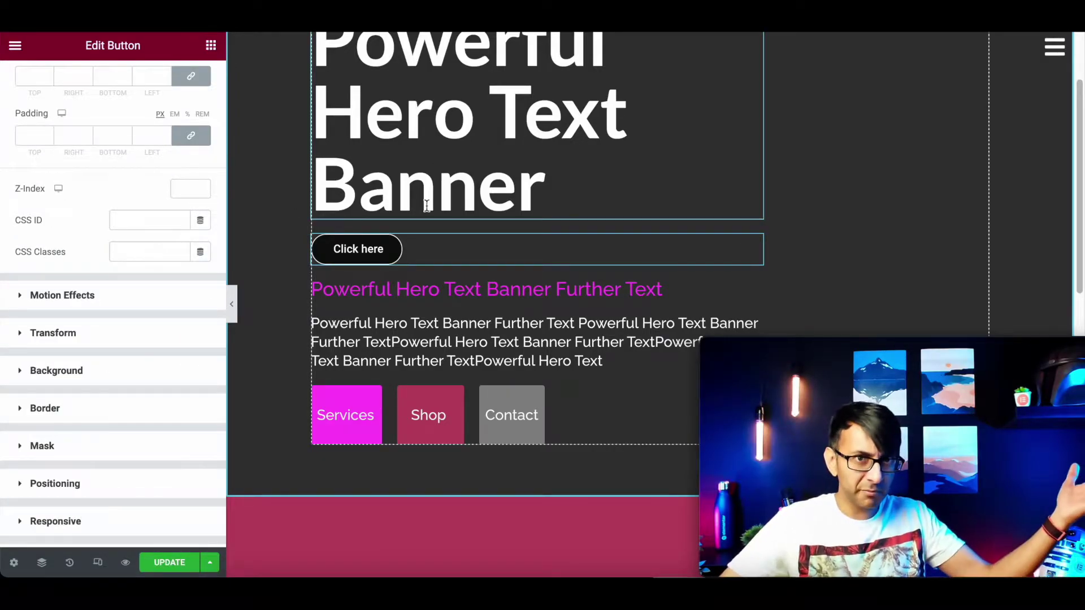
Save the black rounded Click here button as a global widget named 'Purple Button'.
right_click(383, 252)
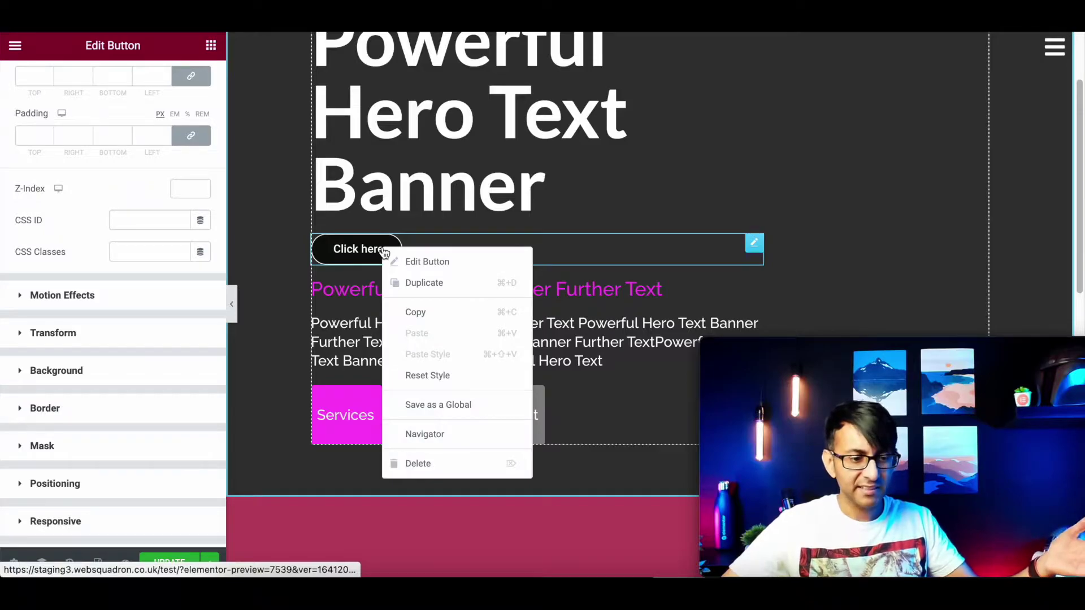
click(479, 414)
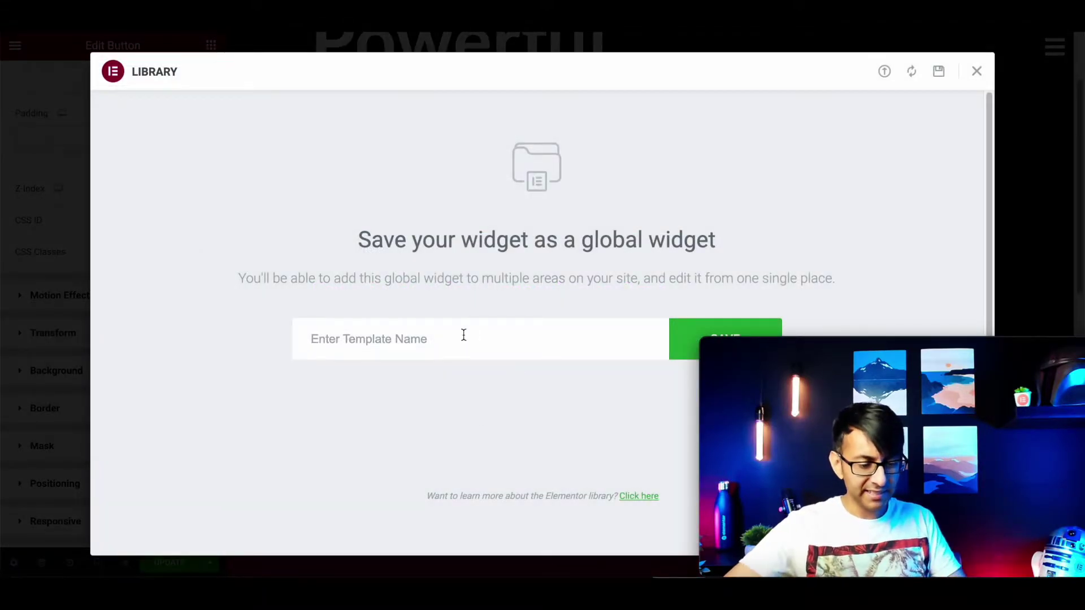
text(Pur)
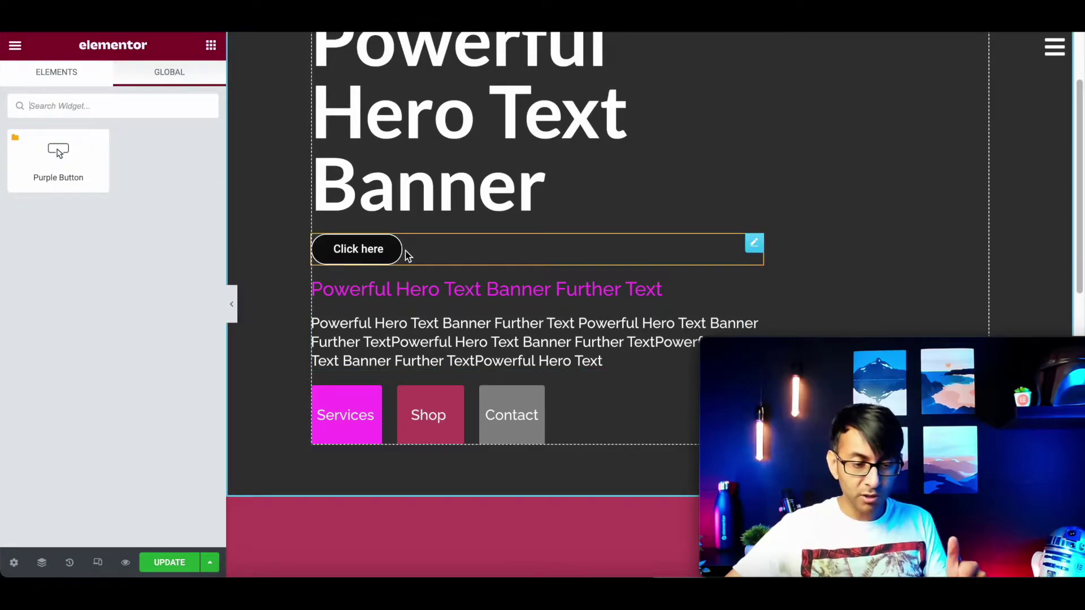
click(751, 242)
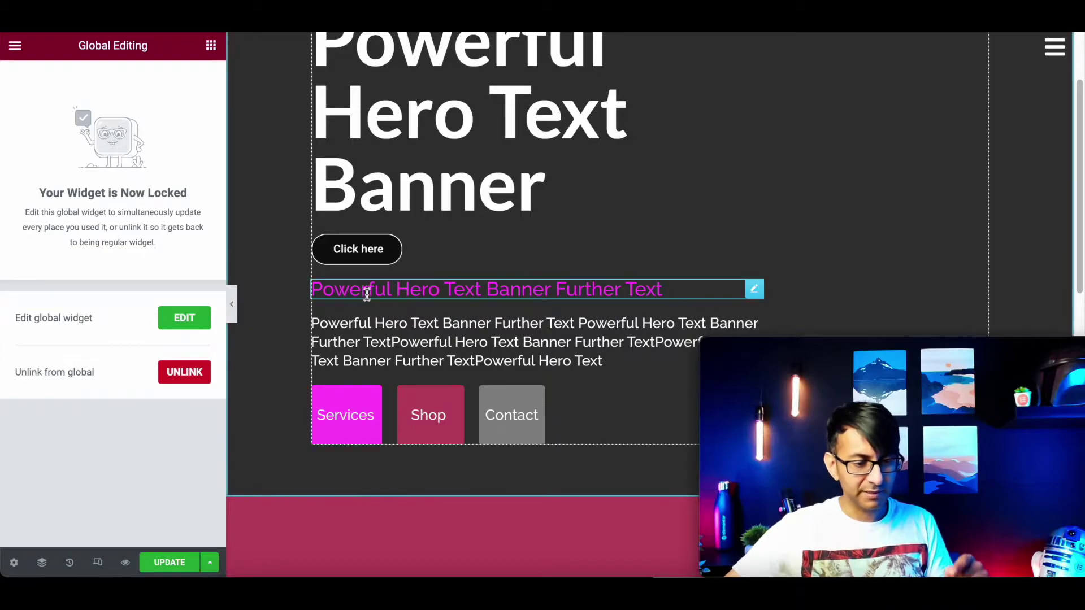
Duplicate the global Purple Button, unlink the copy from global, and select the second button.
right_click(358, 263)
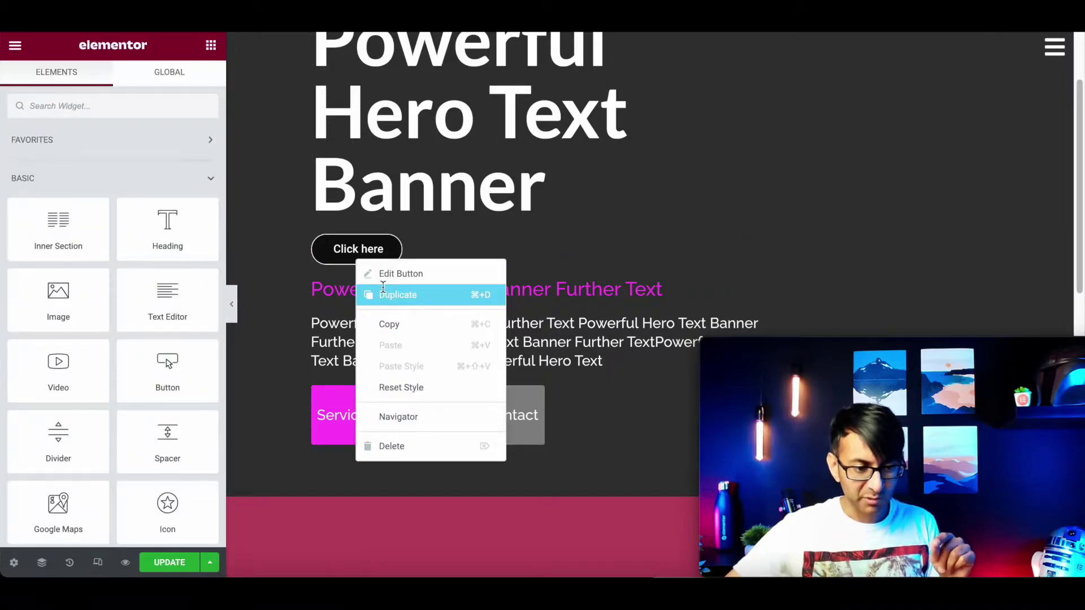
click(385, 294)
click(753, 270)
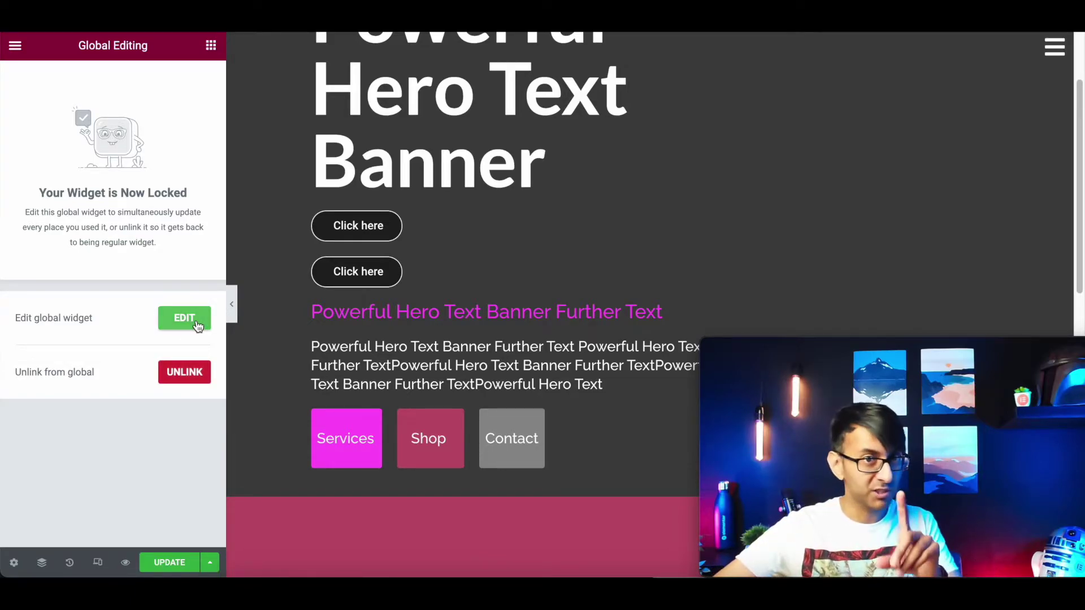
click(184, 367)
click(581, 365)
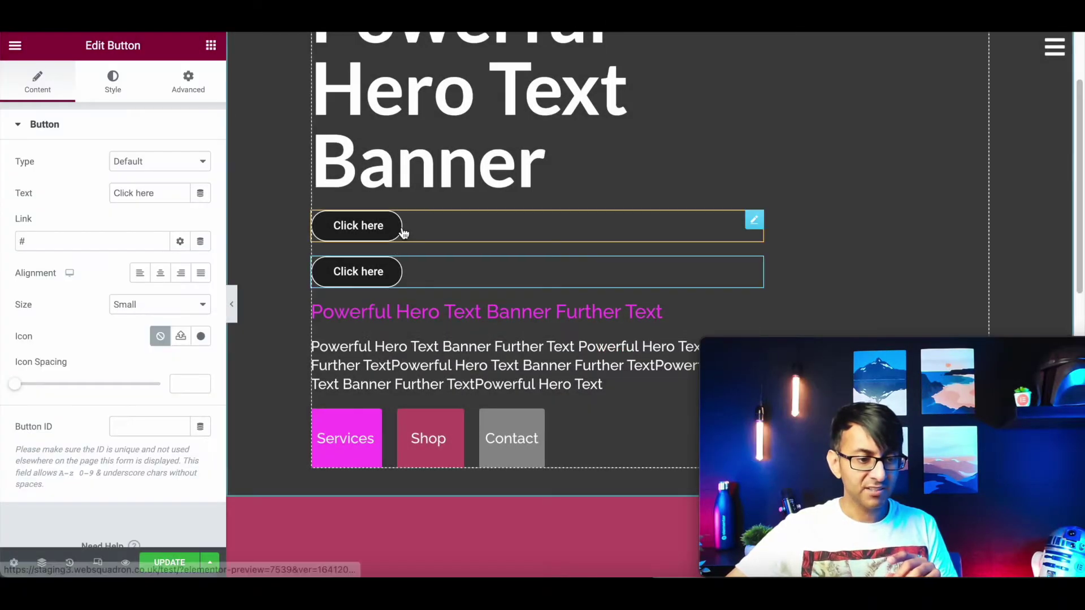
click(421, 228)
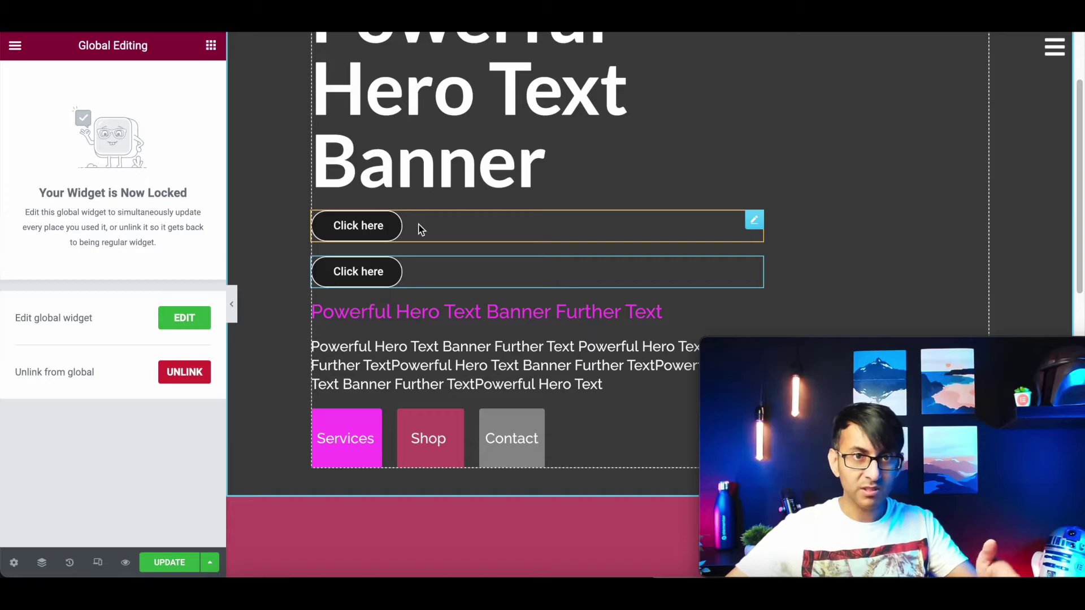
click(429, 272)
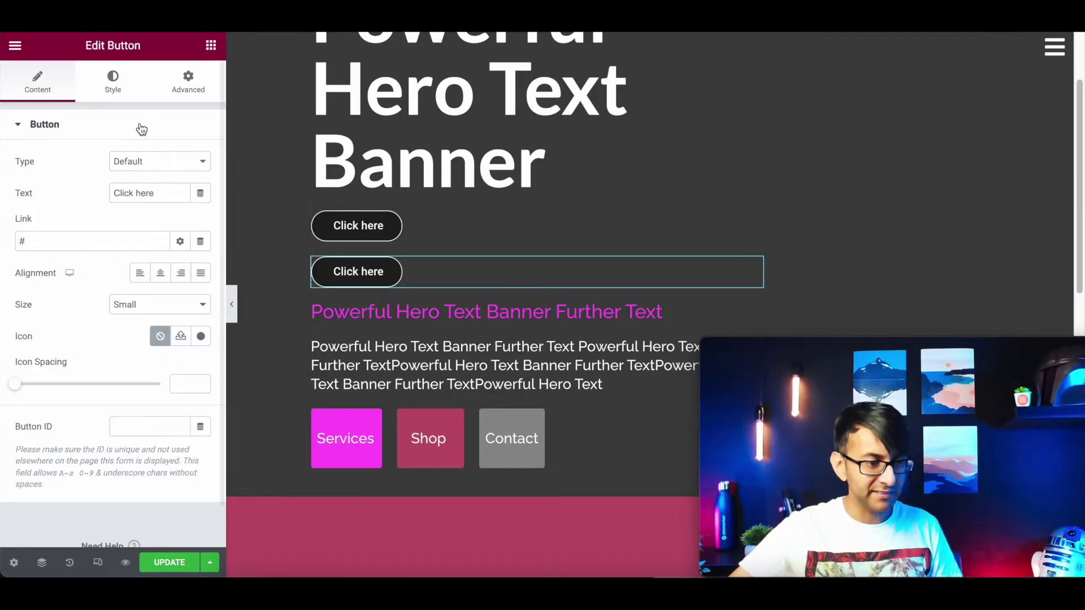
Restyle the second button with 0 border radius, no border, and the red Primary colour.
click(125, 99)
drag(29, 503, 2, 511)
text(0)
click(145, 367)
click(145, 382)
click(181, 320)
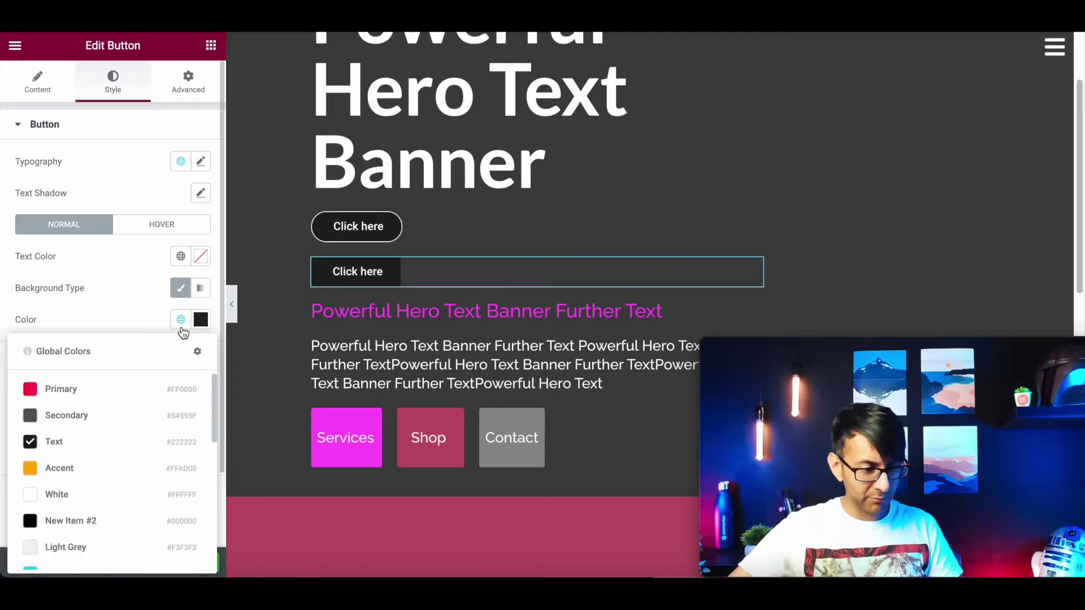
click(117, 398)
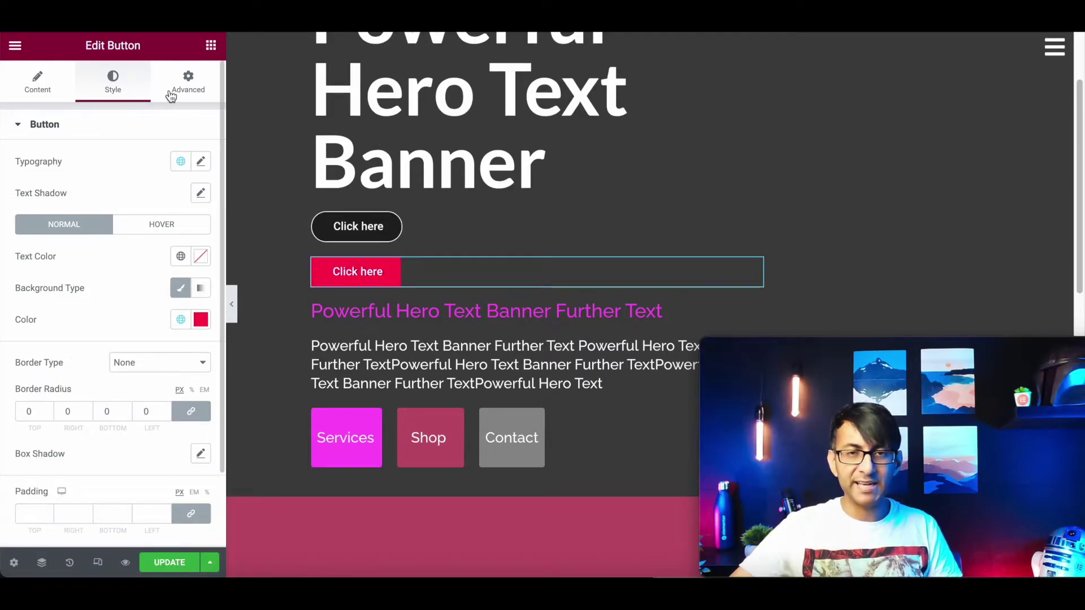
Set the button's alignment to Justified so it spans the full width.
click(43, 92)
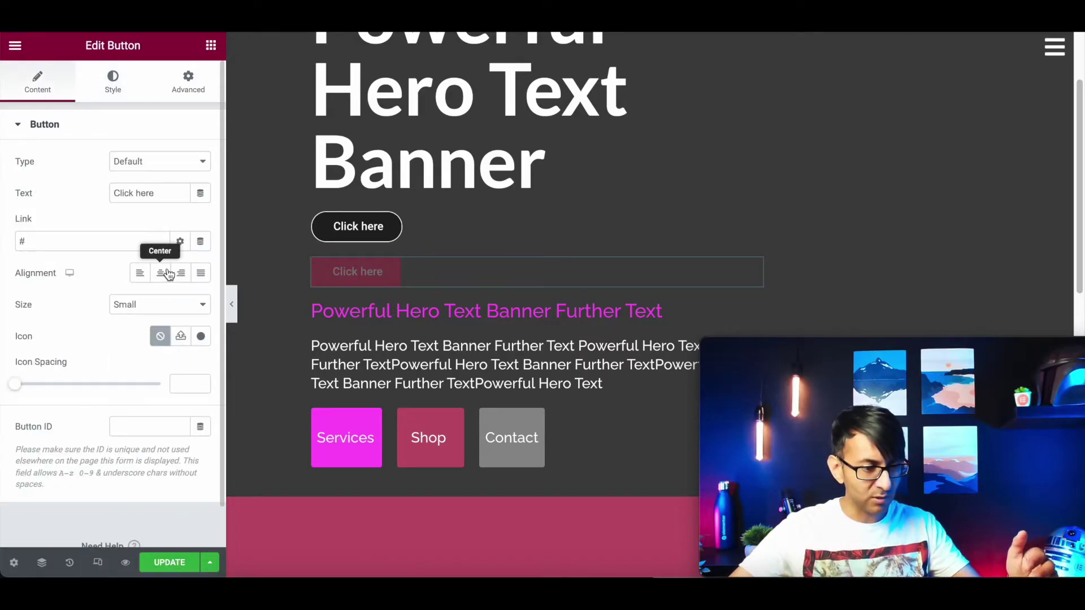
click(202, 275)
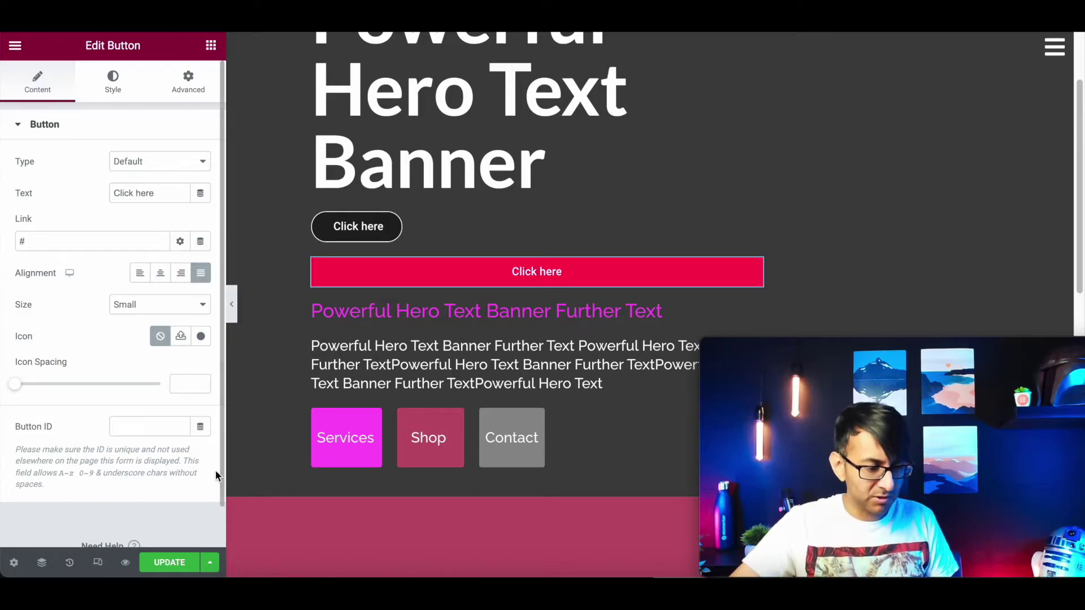
right_click(434, 277)
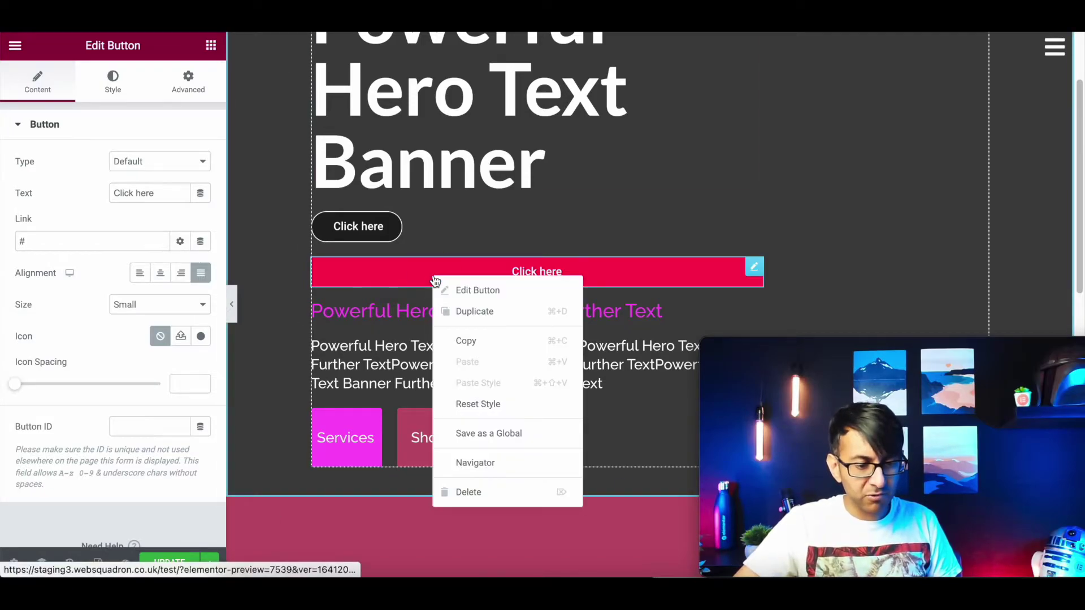
Save the full-width red button as a global widget named 'Red Button'.
click(487, 432)
click(435, 333)
text(Red Button)
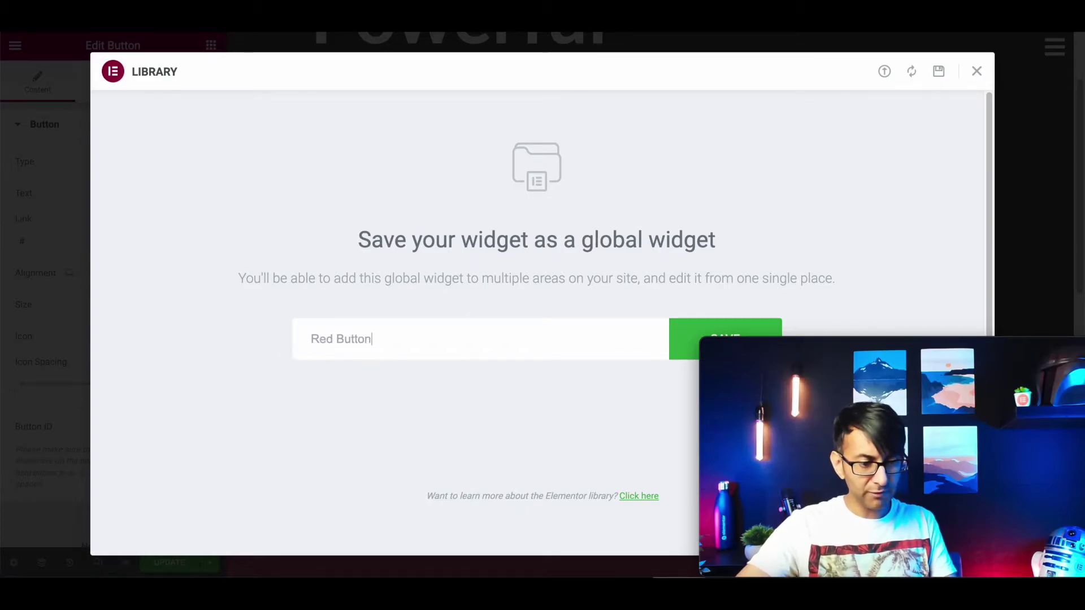
click(690, 334)
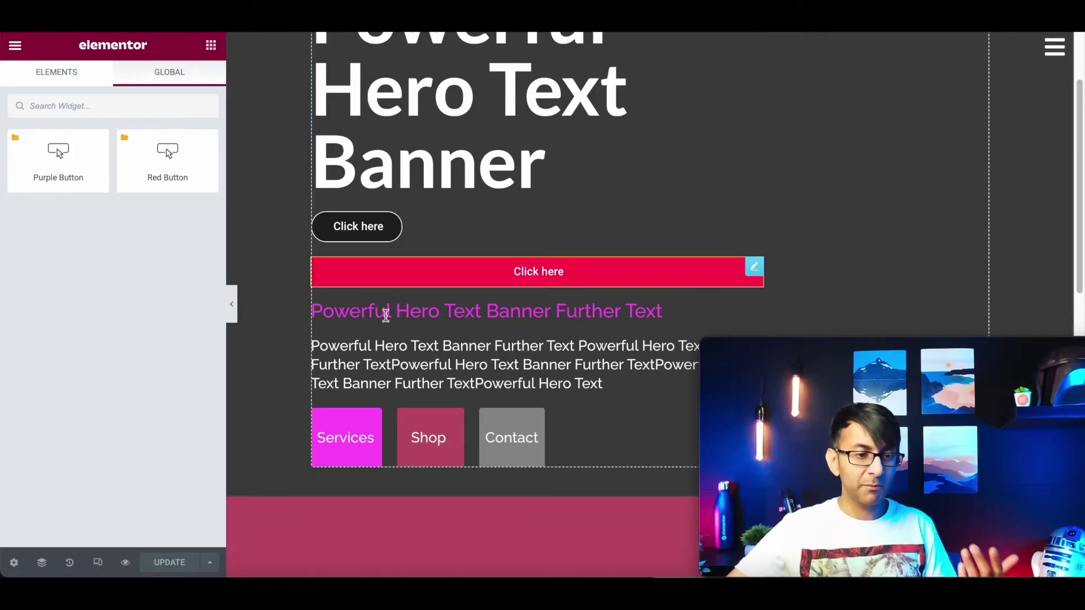
Scroll to the pink section and drop a new Button widget into its empty column.
scroll(363, 309, up, 2)
scroll(496, 408, down, 10)
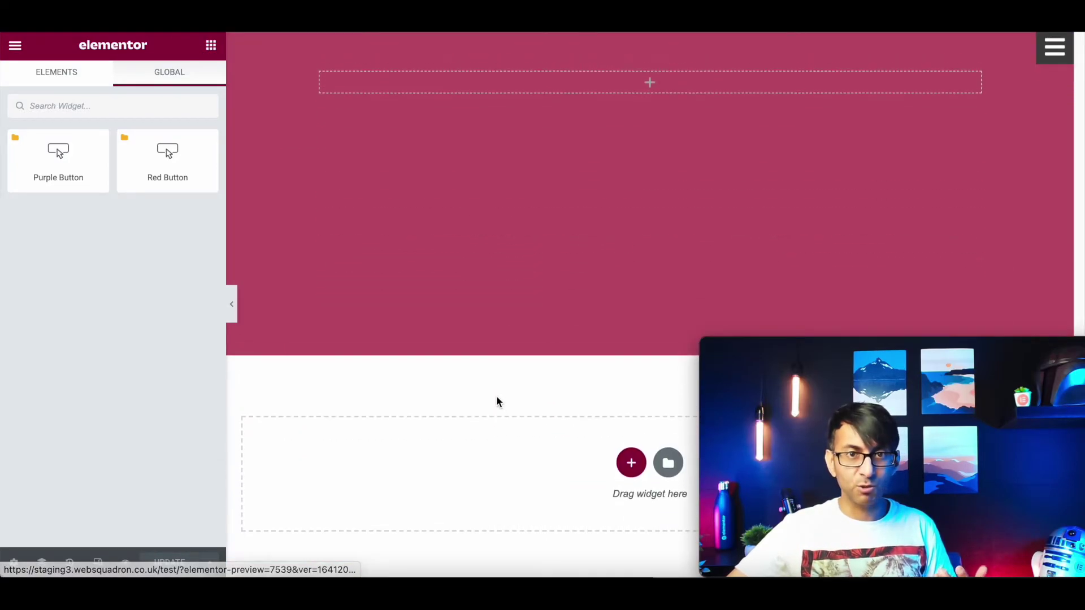
scroll(496, 399, up, 3)
click(216, 48)
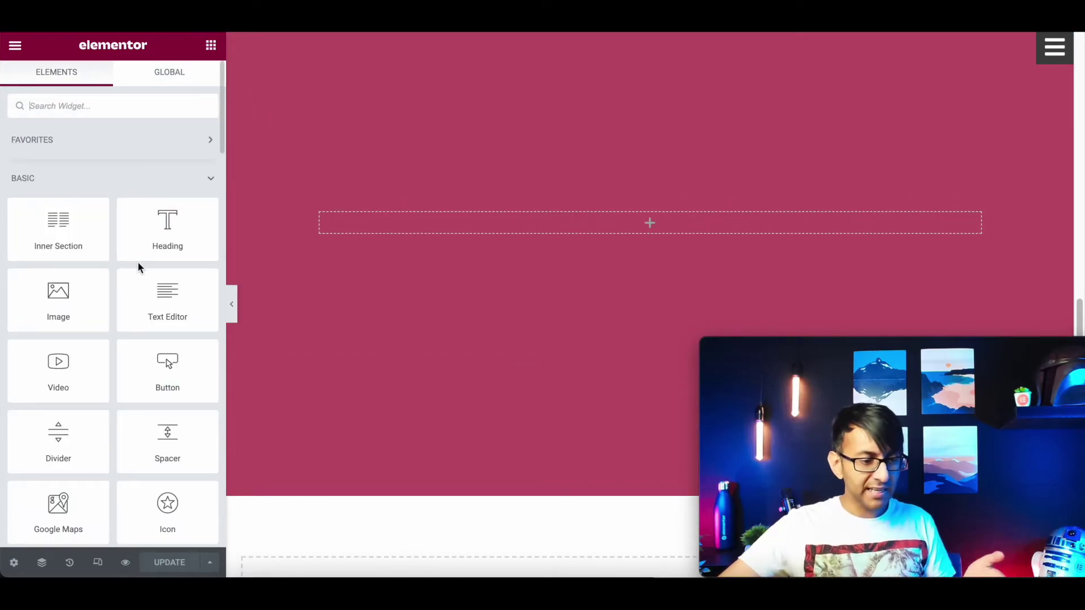
drag(171, 390, 464, 242)
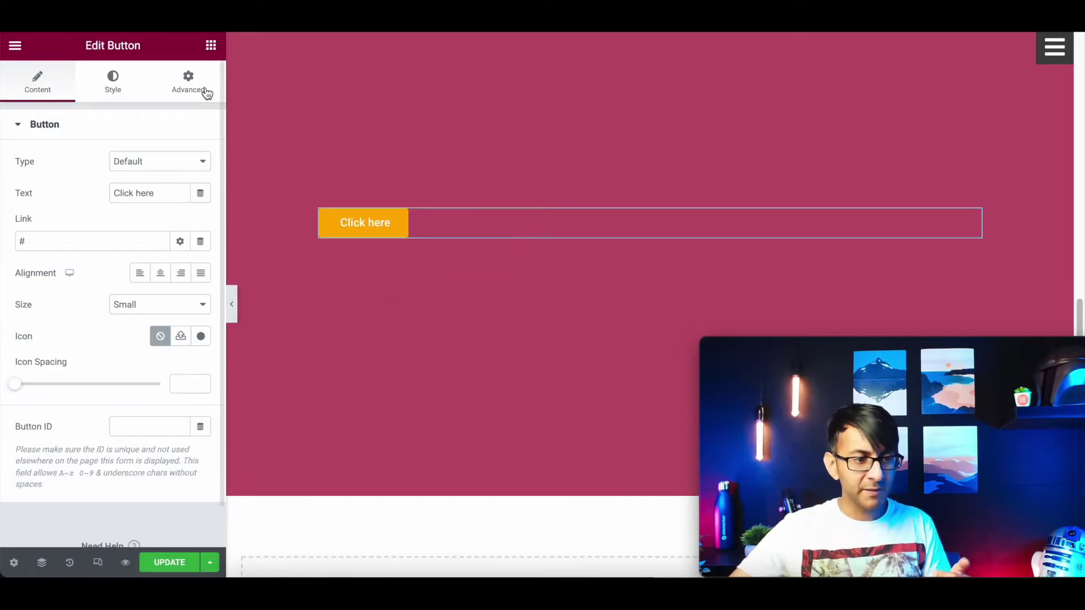
click(211, 44)
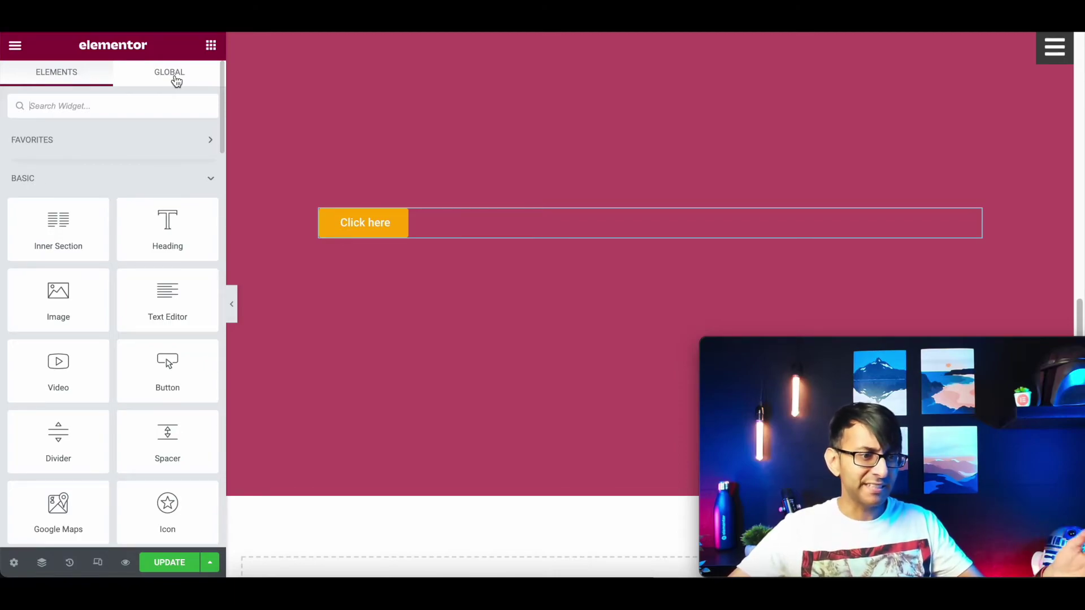
click(176, 81)
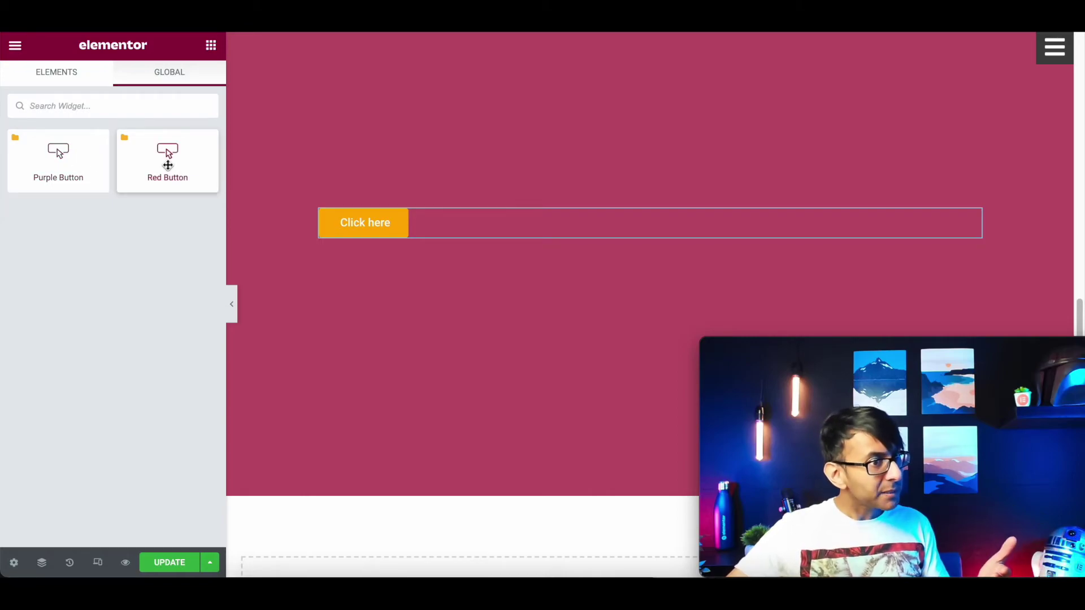
From the Global widgets, place Red Button then Purple Button beneath the pink section's yellow button.
drag(167, 165, 500, 242)
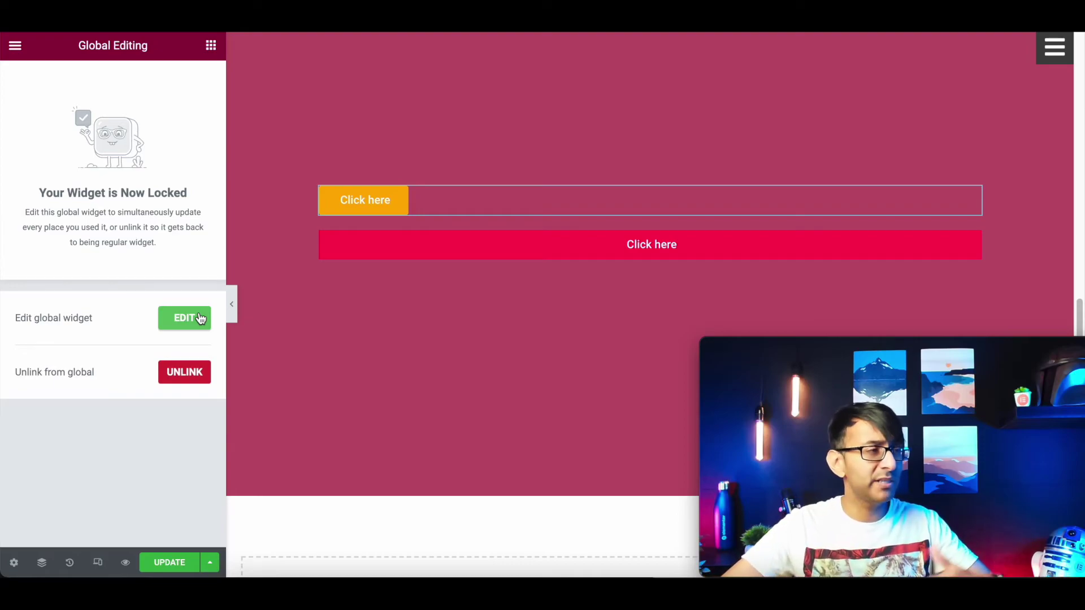
click(212, 44)
click(190, 70)
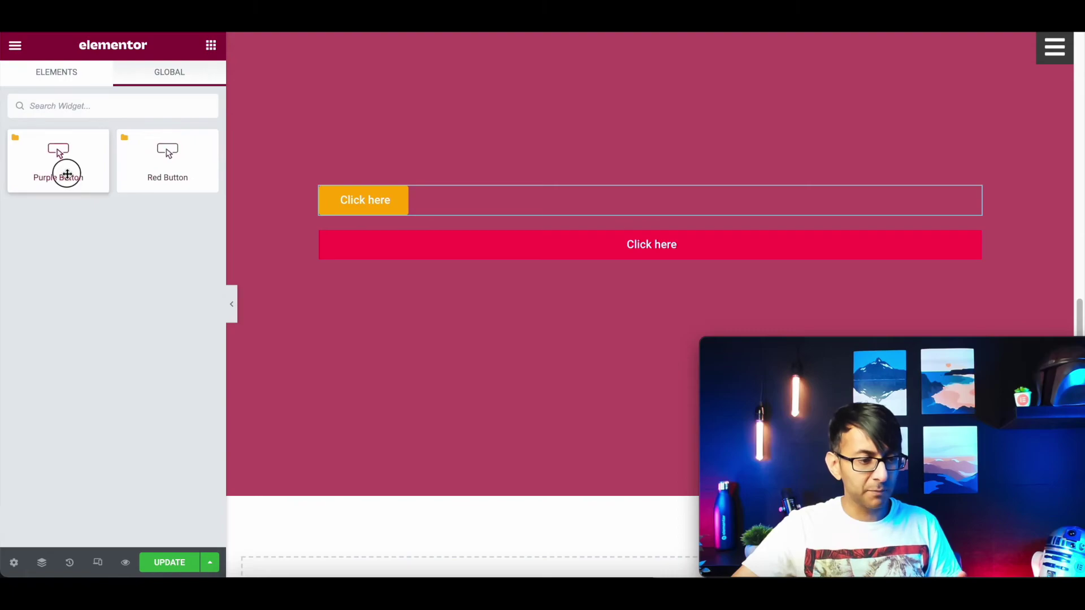
drag(68, 174, 531, 252)
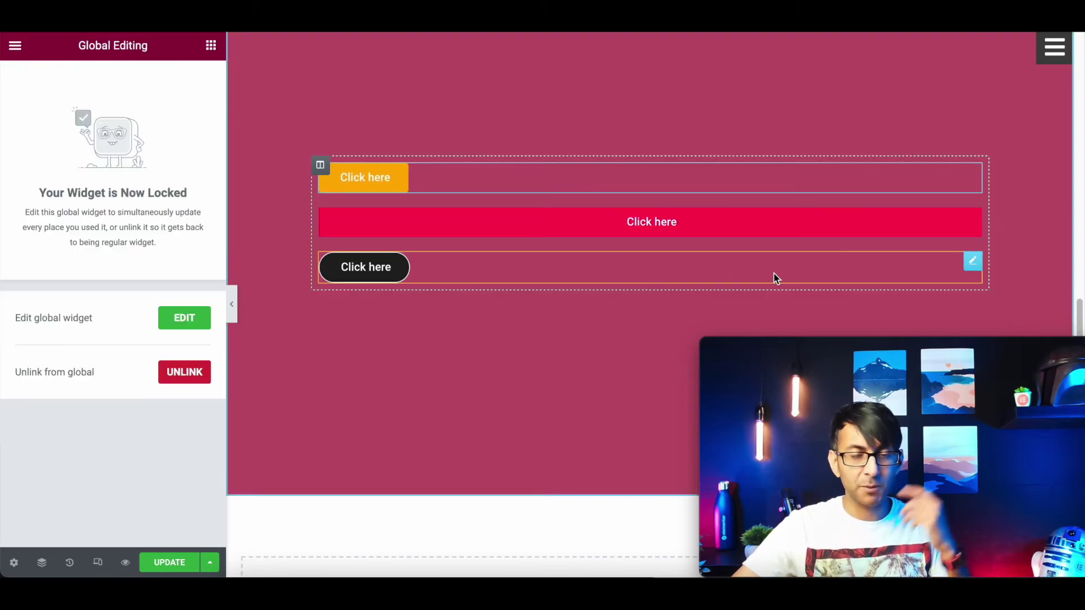